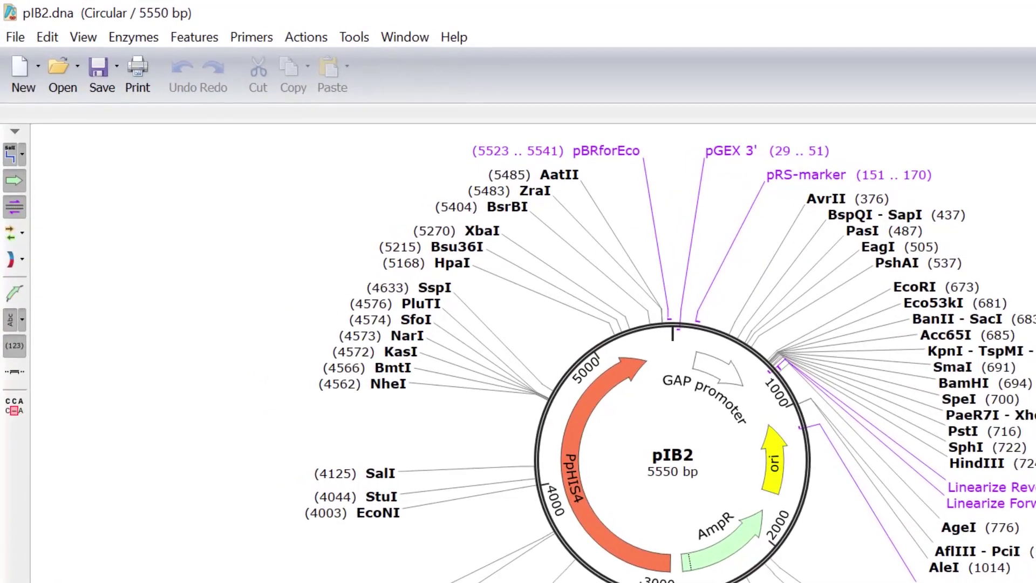
# Start a NEBuilder HiFi Insert Multiple Fragments assembly with pIB2.dna as the vector
pyautogui.click(313, 37)
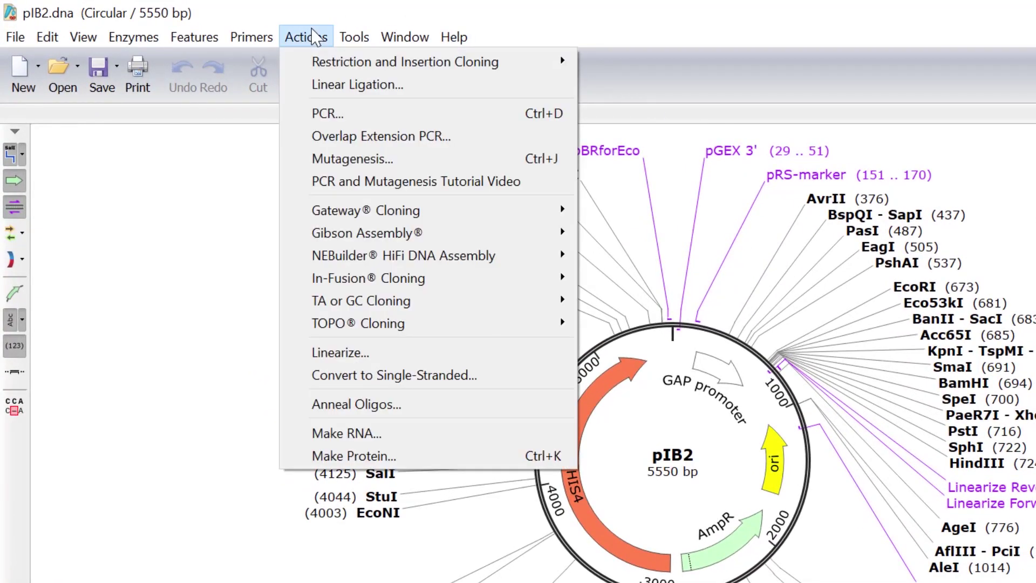
pyautogui.moveTo(516, 258)
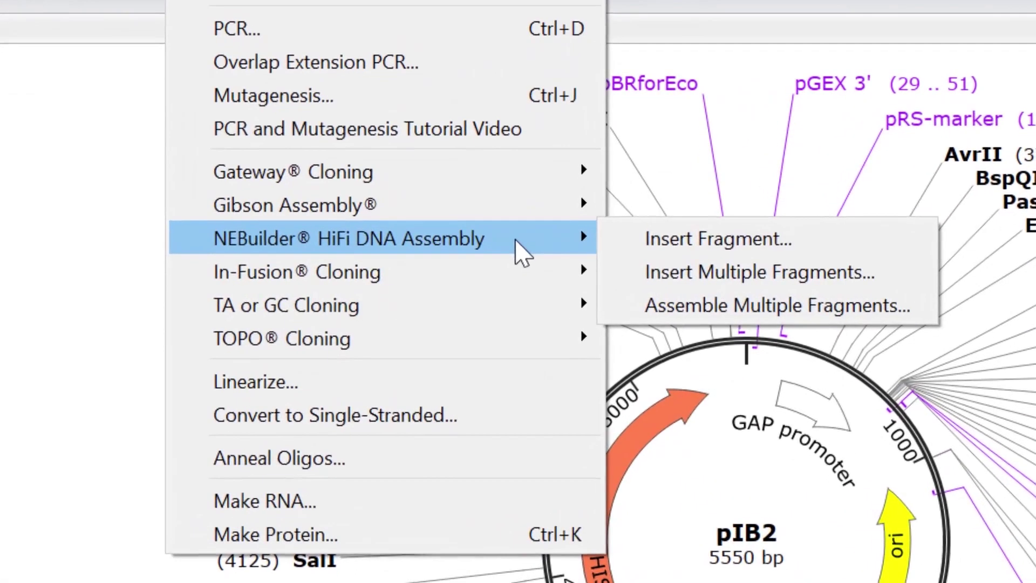
pyautogui.click(632, 273)
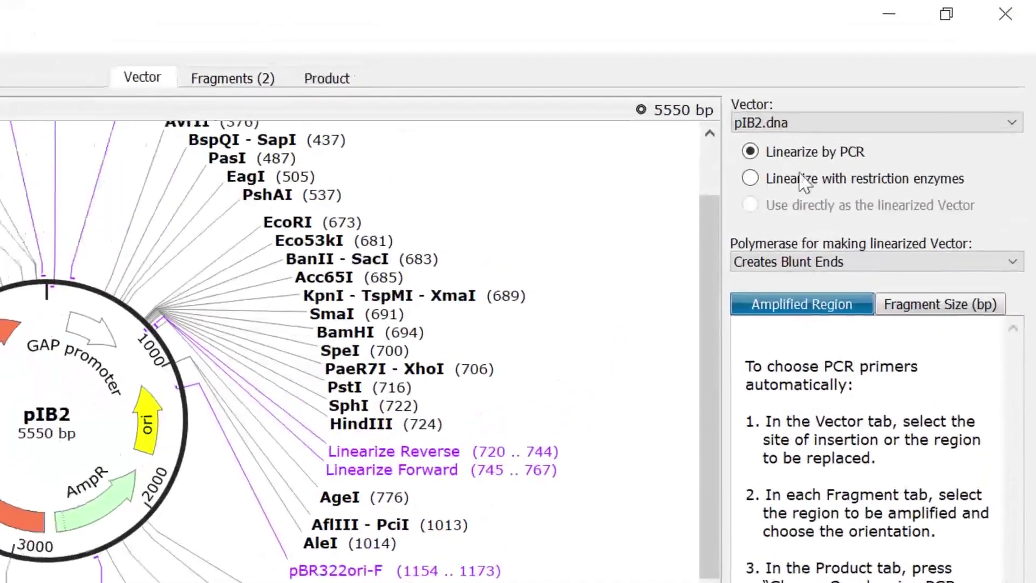
# Keep pIB2.dna as the vector, try Linearize primers at position 771, then switch to restriction-enzyme linearization
pyautogui.click(974, 82)
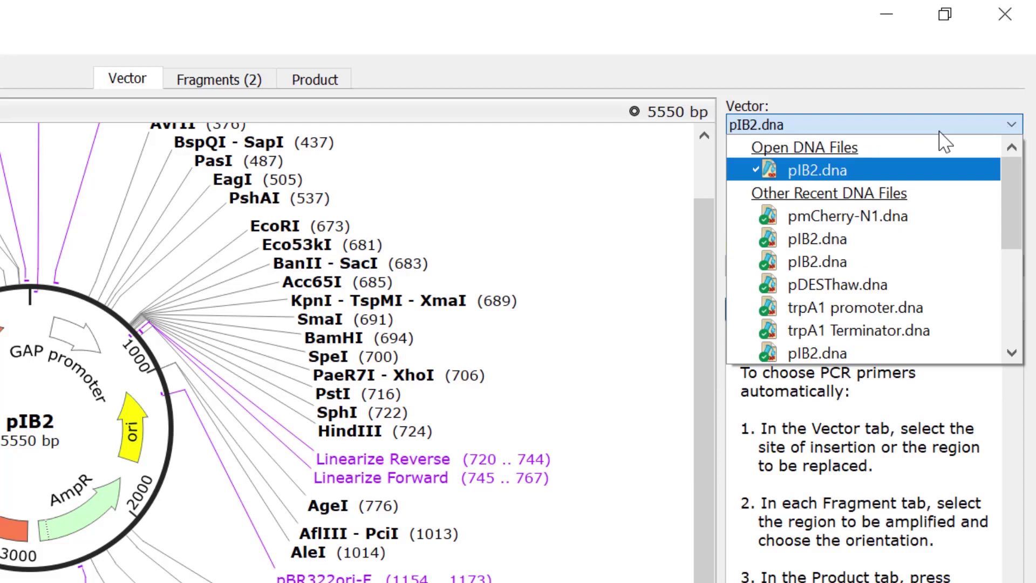
pyautogui.click(937, 104)
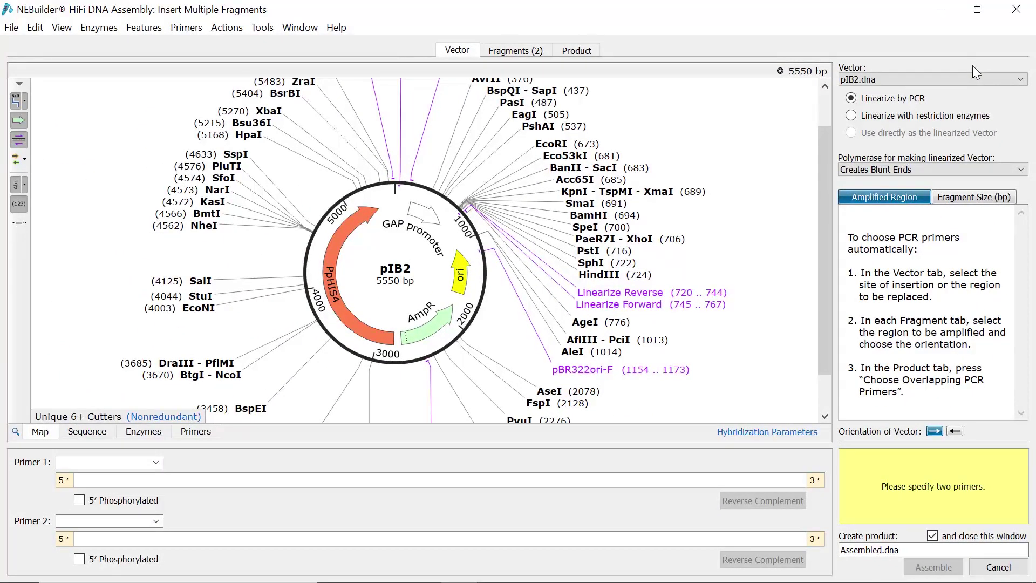
pyautogui.click(631, 292)
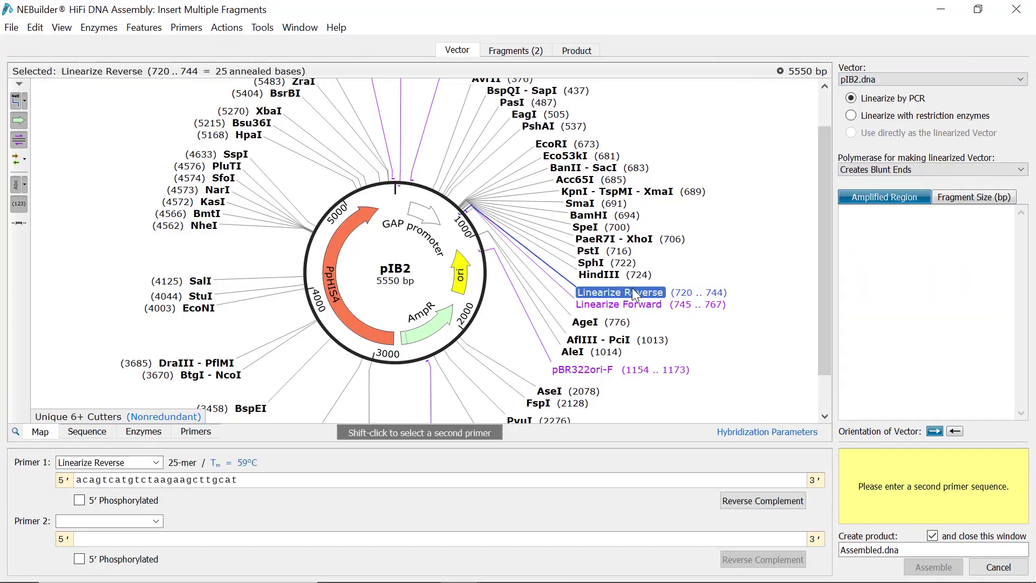
pyautogui.keyDown('shift'); pyautogui.click(635, 306); pyautogui.keyUp('shift')
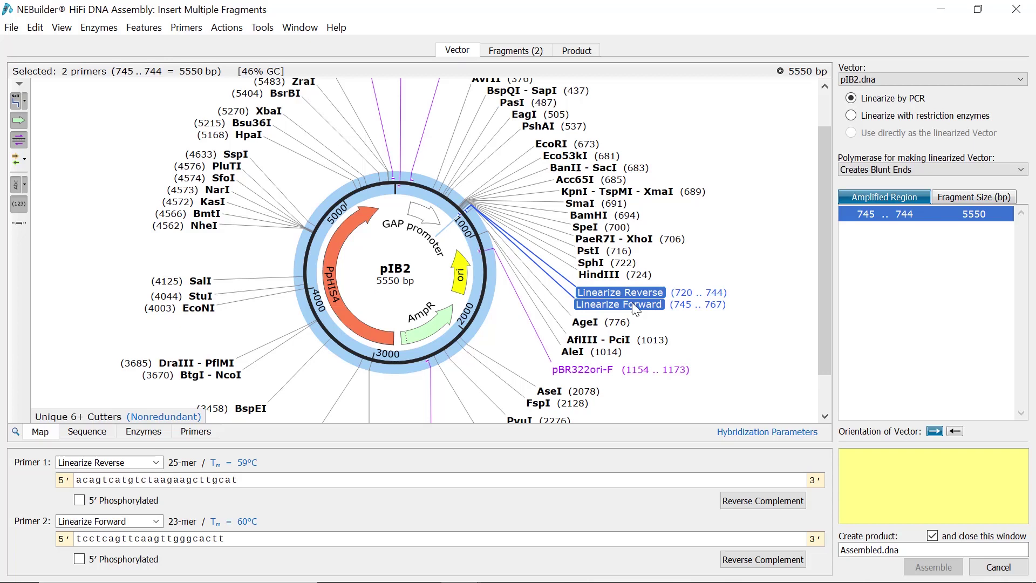
pyautogui.click(461, 215)
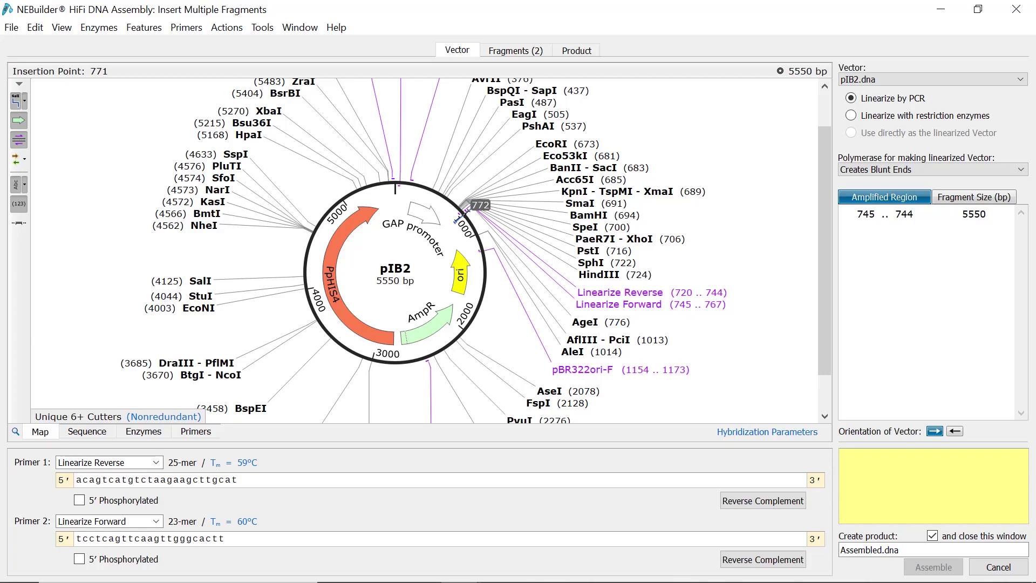
pyautogui.click(866, 118)
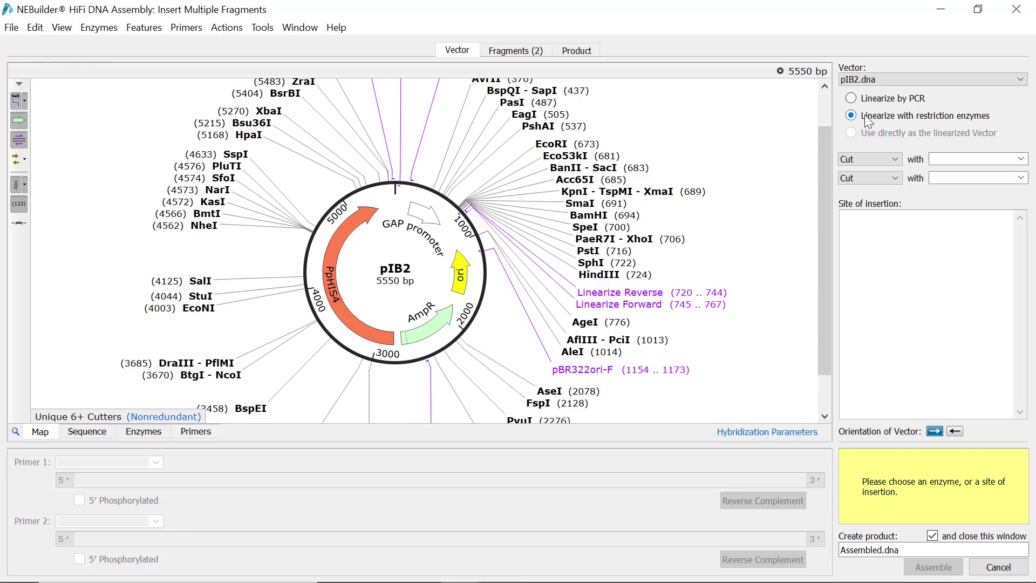
# Cut pIB2 with KpnI (689) and SpeI (700), keeping the vector in forward orientation
pyautogui.click(573, 192)
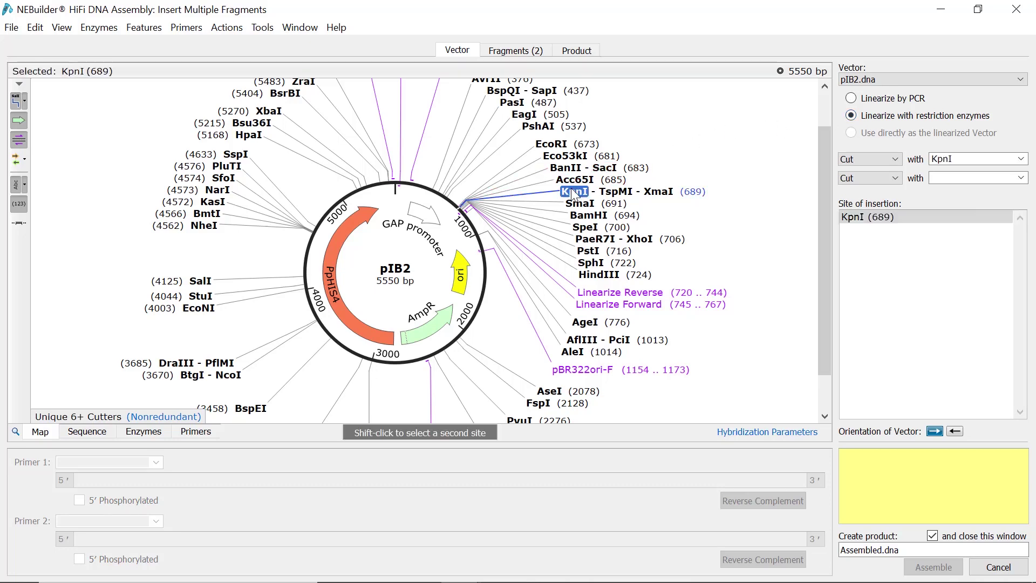
pyautogui.keyDown('shift'); pyautogui.click(585, 227); pyautogui.keyUp('shift')
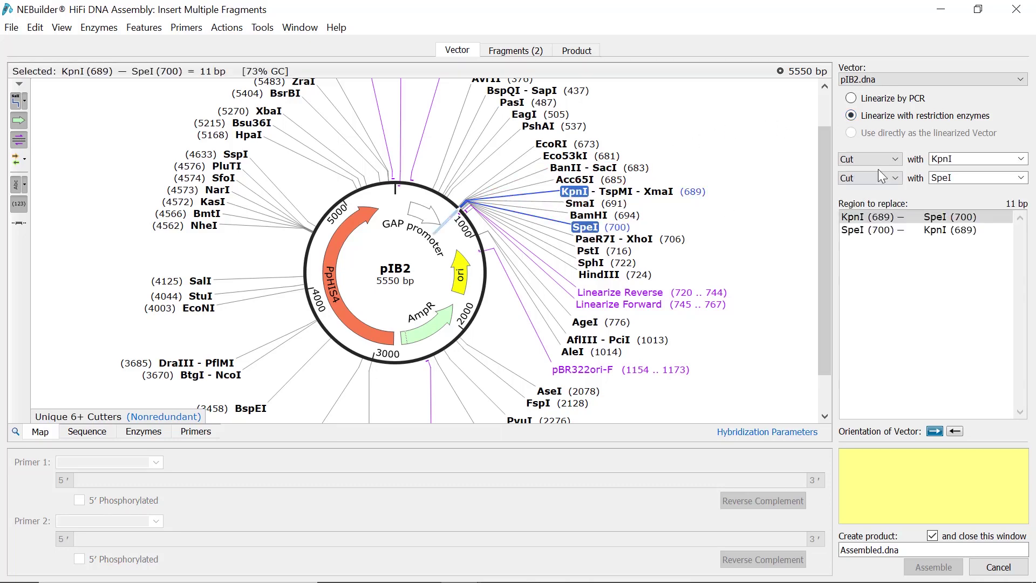
pyautogui.click(1021, 158)
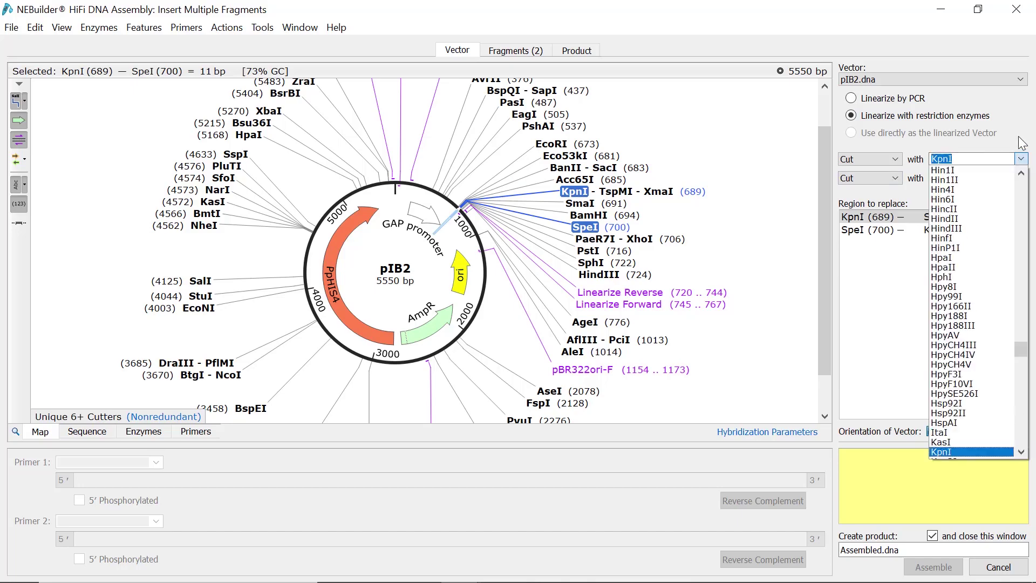
pyautogui.click(1021, 143)
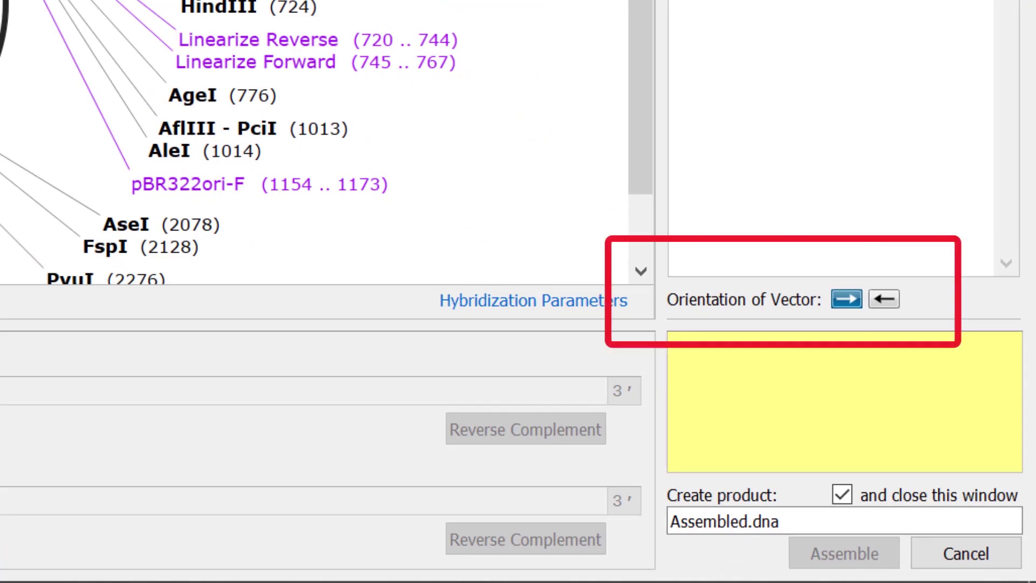
pyautogui.click(884, 299)
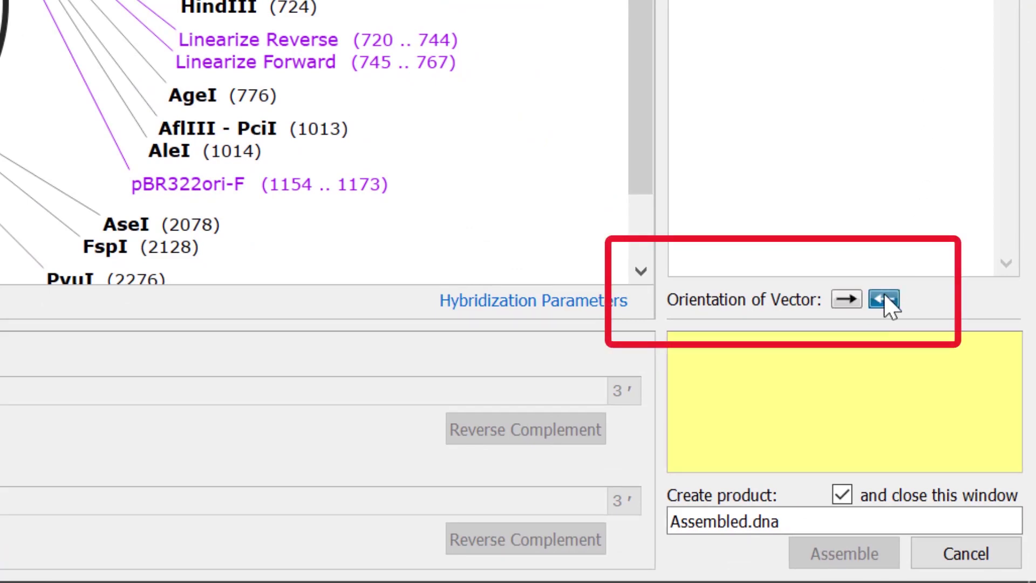
pyautogui.click(847, 300)
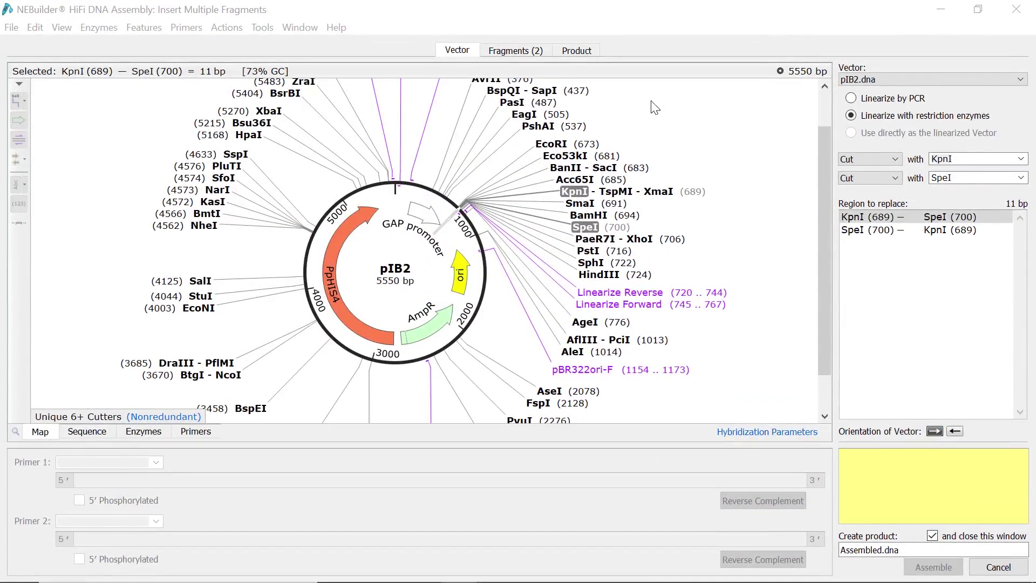
# Go to the two-fragment setup and check Fragment 1's source list without choosing a file
pyautogui.click(537, 50)
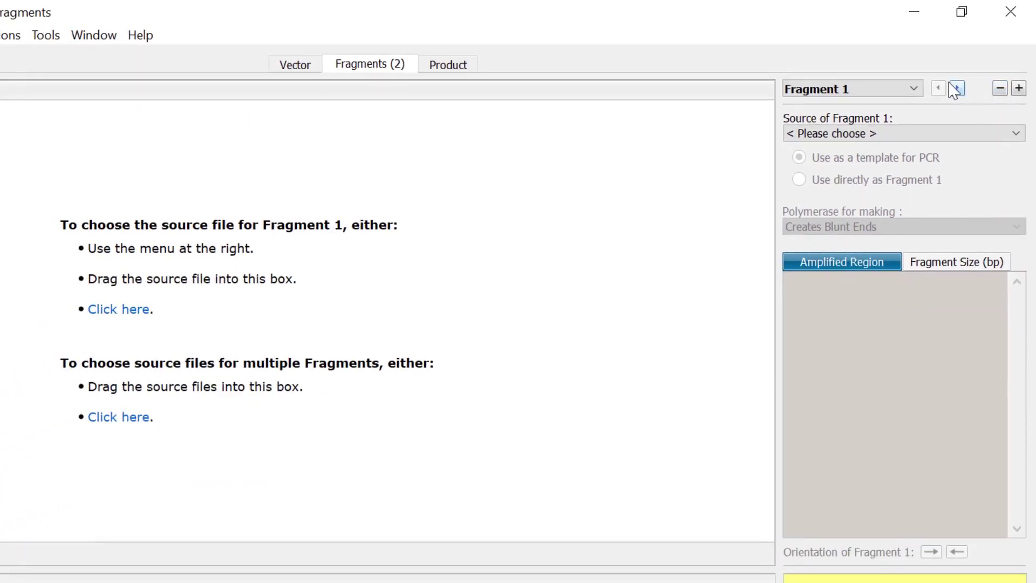
pyautogui.click(879, 135)
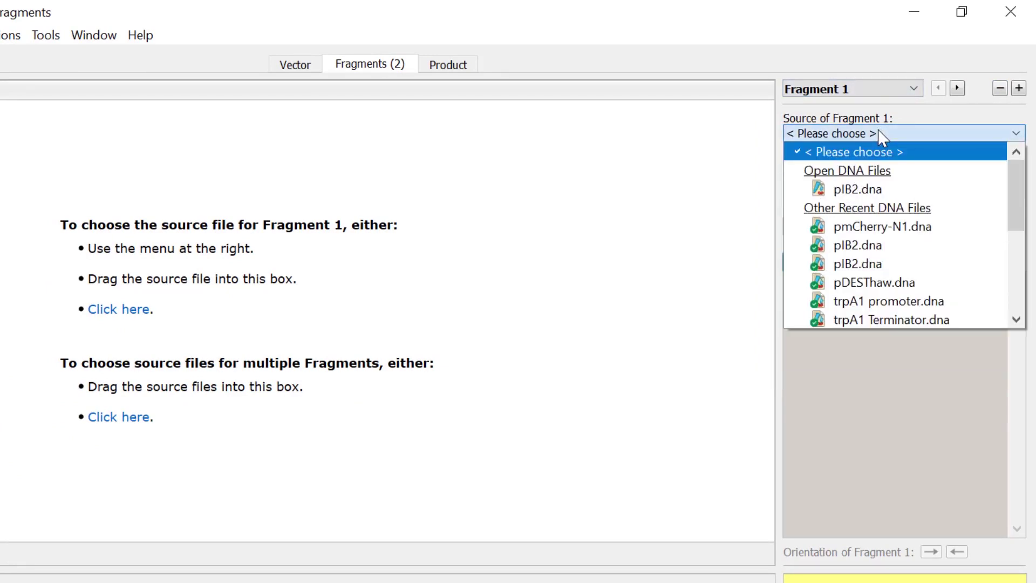
pyautogui.click(882, 136)
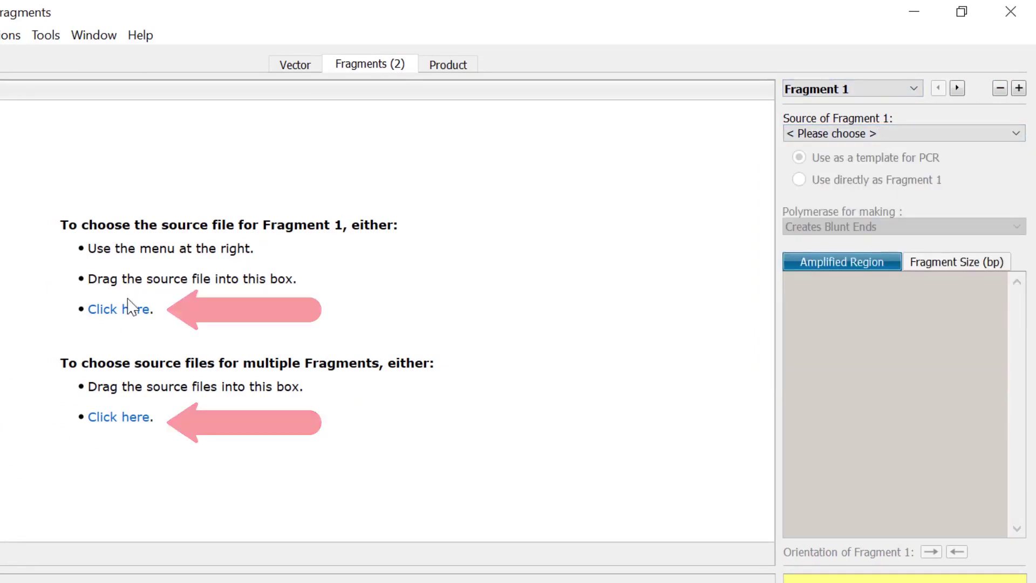
# Load S.cerevisiae Sec13.dna and pmEGFP-1.dna from disk as fragment sources
pyautogui.click(185, 286)
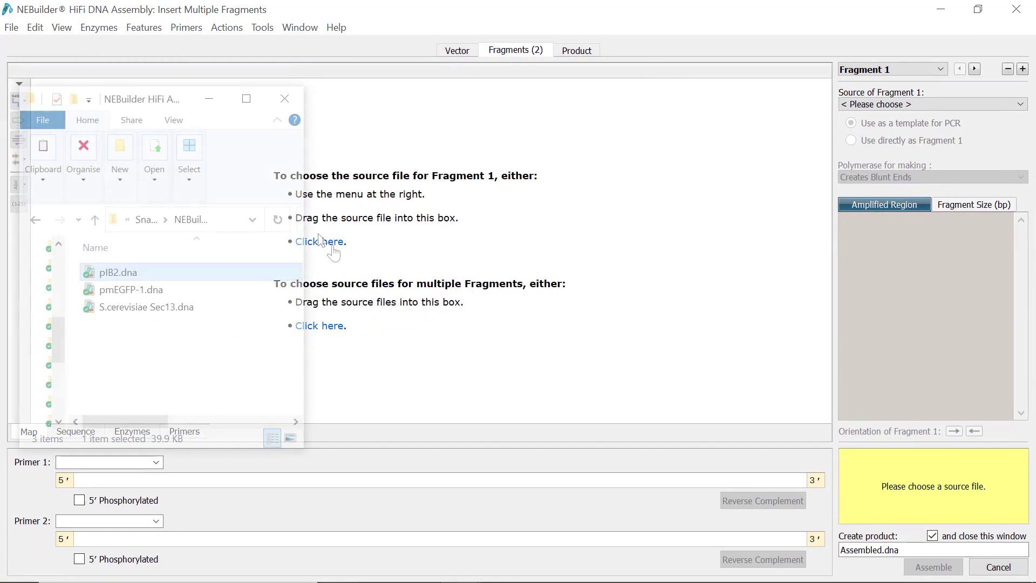
pyautogui.click(112, 312)
pyautogui.click(189, 290)
pyautogui.keyDown('shift'); pyautogui.click(199, 306); pyautogui.keyUp('shift')
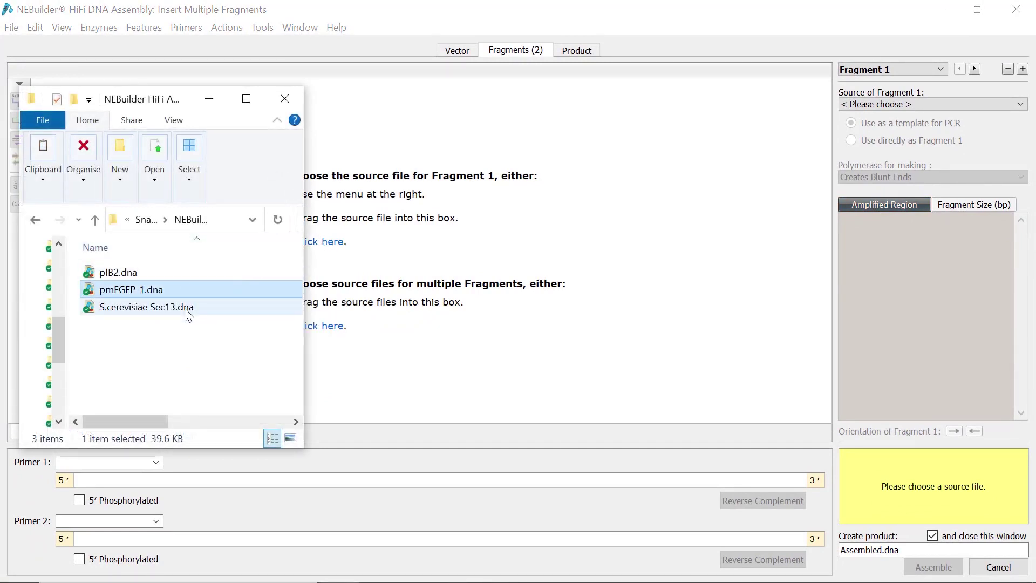
pyautogui.moveTo(150, 289); pyautogui.dragTo(471, 261)
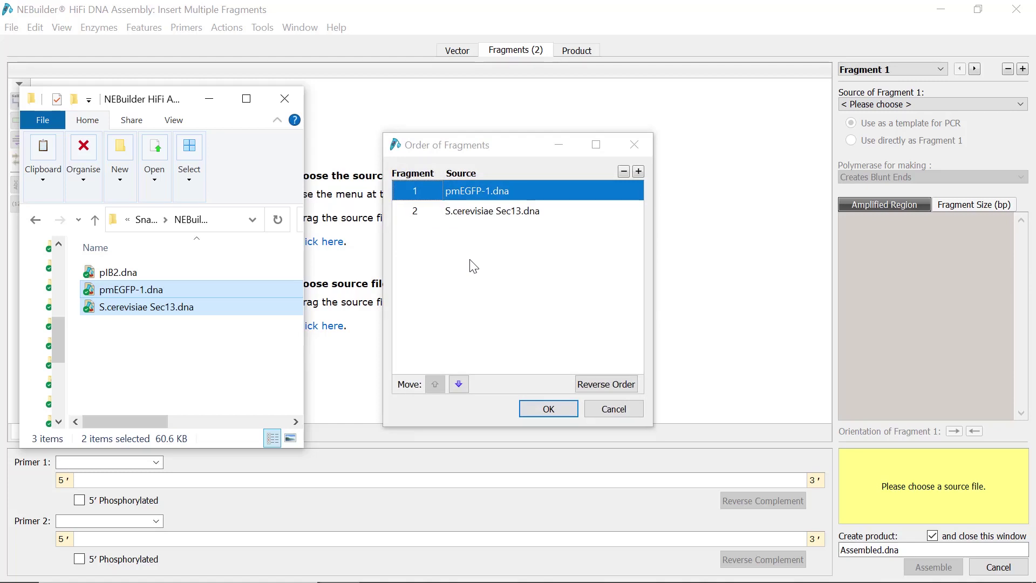
# Move Sec13 to first place in the fragment order and confirm
pyautogui.click(470, 217)
pyautogui.click(435, 384)
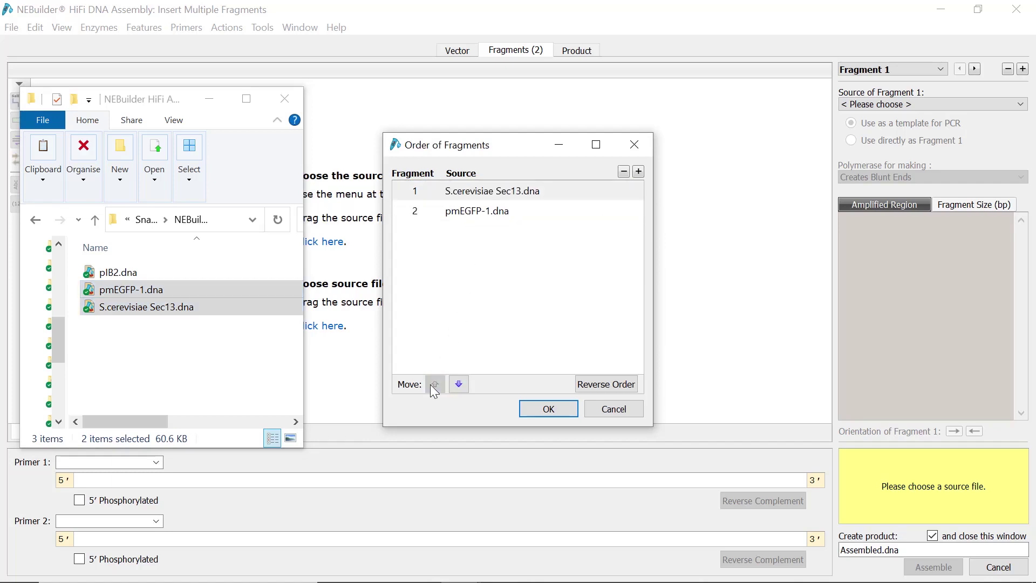
pyautogui.click(527, 405)
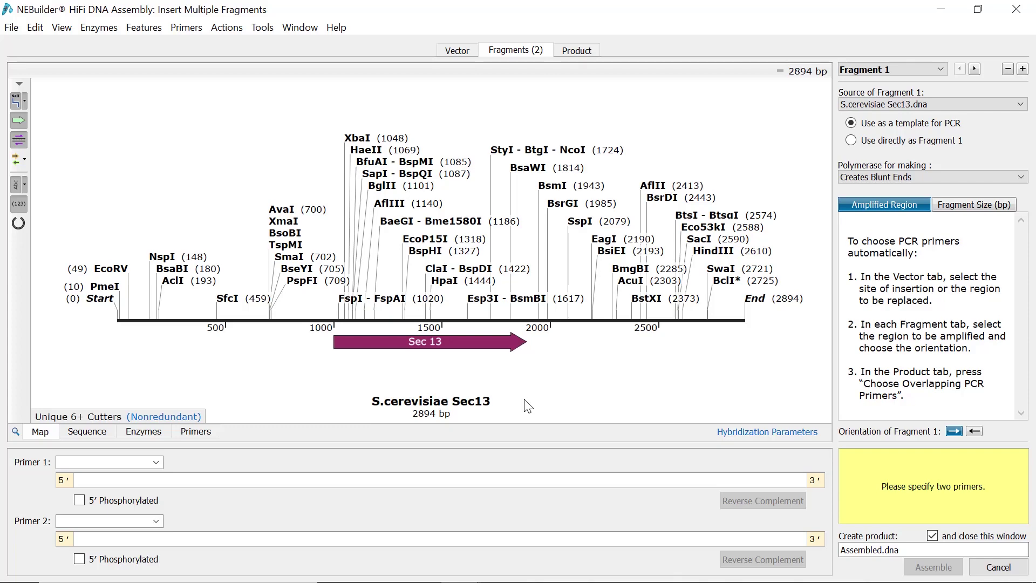
# Select bases 1001–1891 (891 bp) covering the Sec 13 gene as Fragment 1's amplified region
pyautogui.click(486, 348)
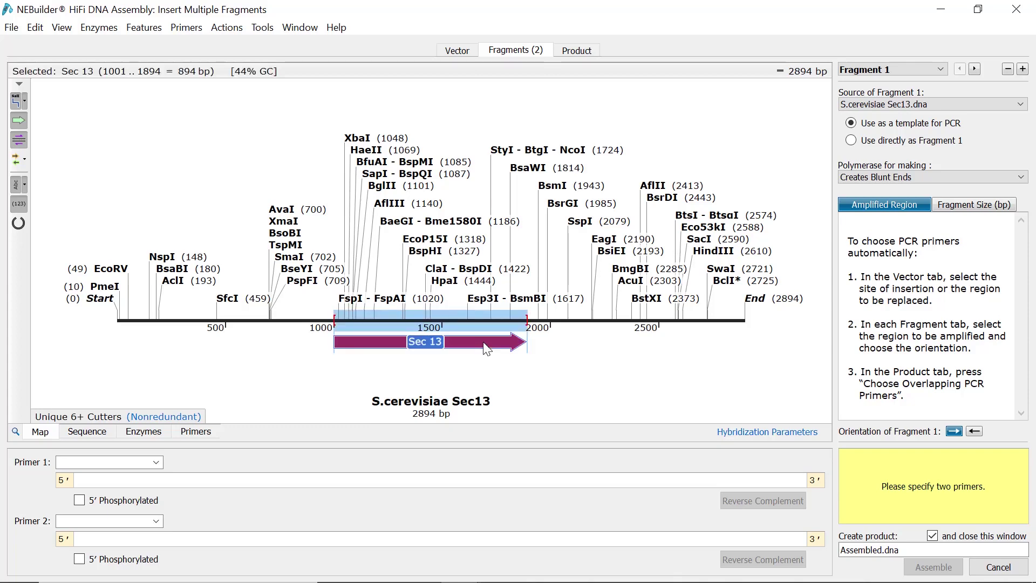
pyautogui.click(87, 431)
pyautogui.moveTo(272, 257); pyautogui.dragTo(131, 279)
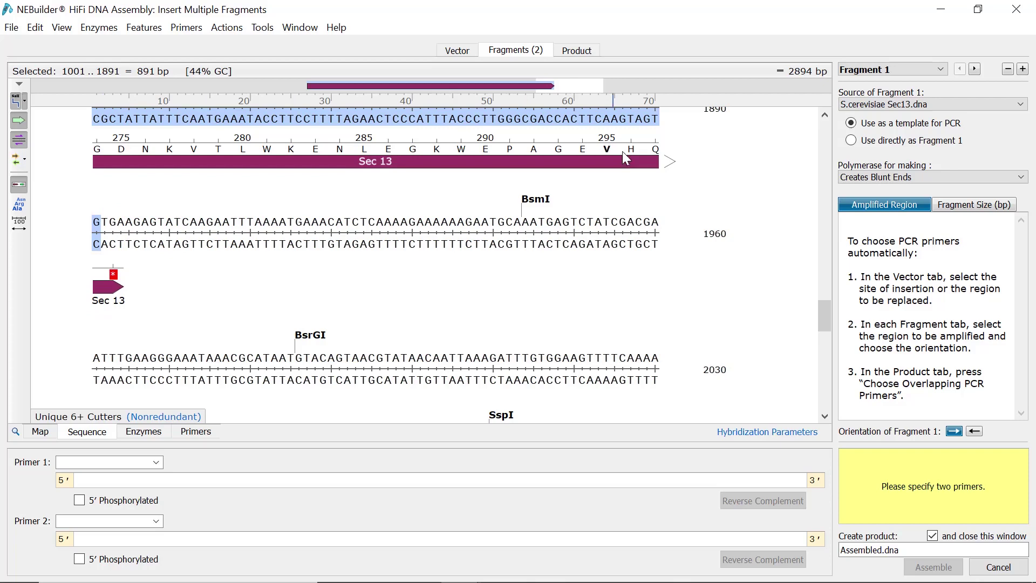
# Set Fragment 2 to the mEGFP region 97..816 of pmEGFP-1, then view the assembly product
pyautogui.click(936, 70)
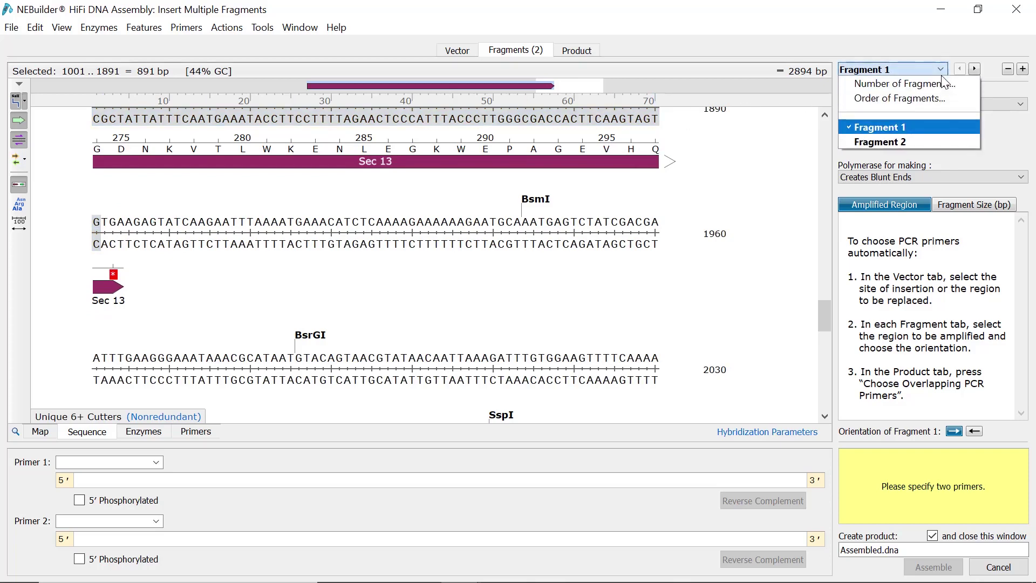
pyautogui.click(933, 141)
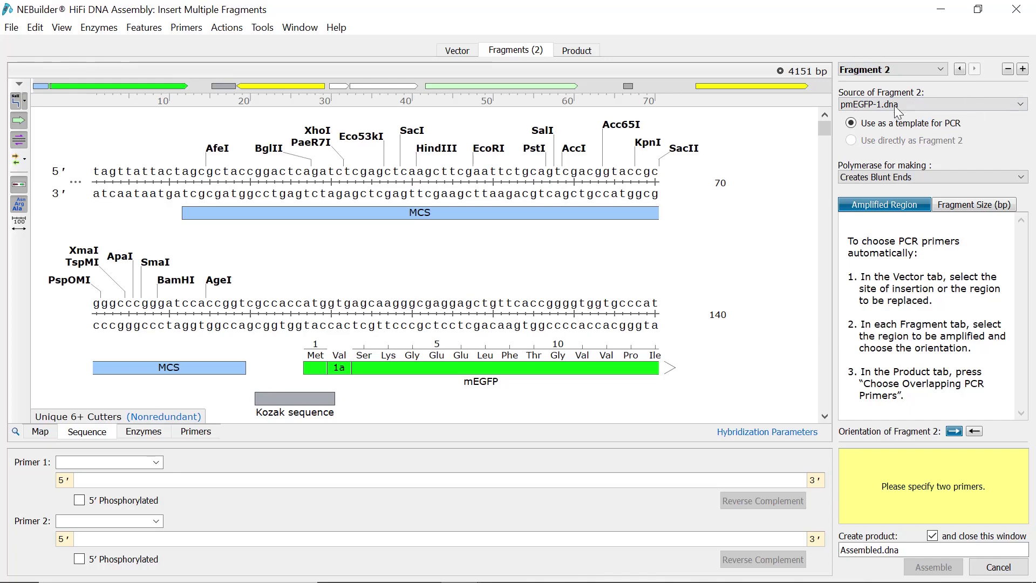
pyautogui.click(46, 434)
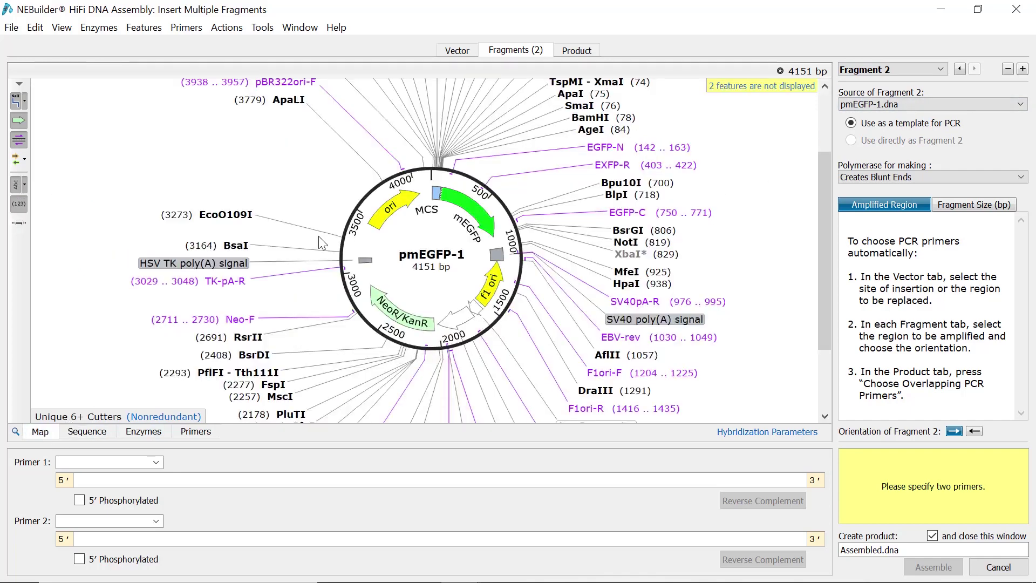
pyautogui.click(468, 210)
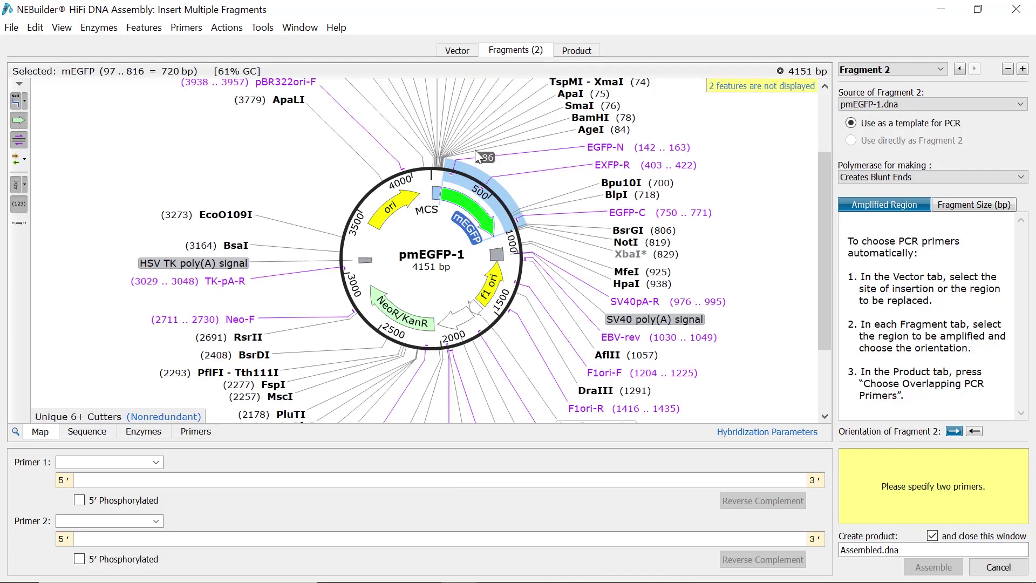
pyautogui.click(565, 54)
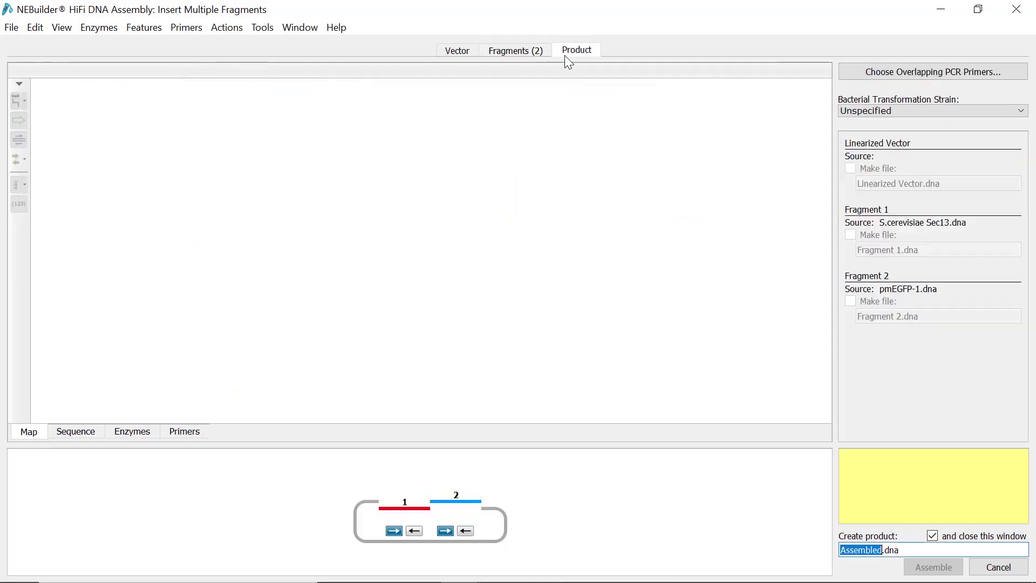
# Design overlapping PCR primers with 15–25 base overlaps, yielding 917 bp and 744 bp fragments
pyautogui.click(852, 76)
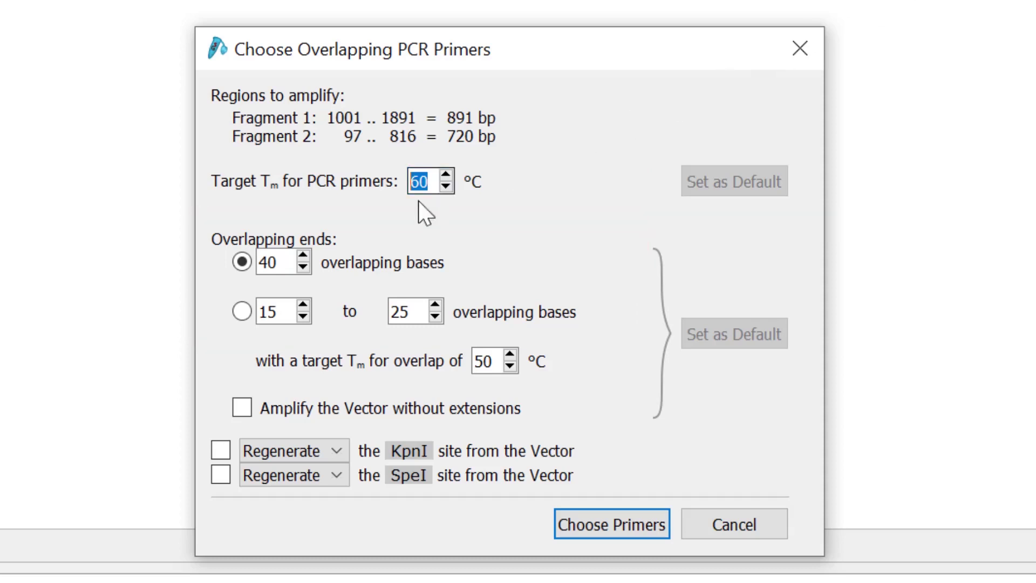
pyautogui.click(244, 310)
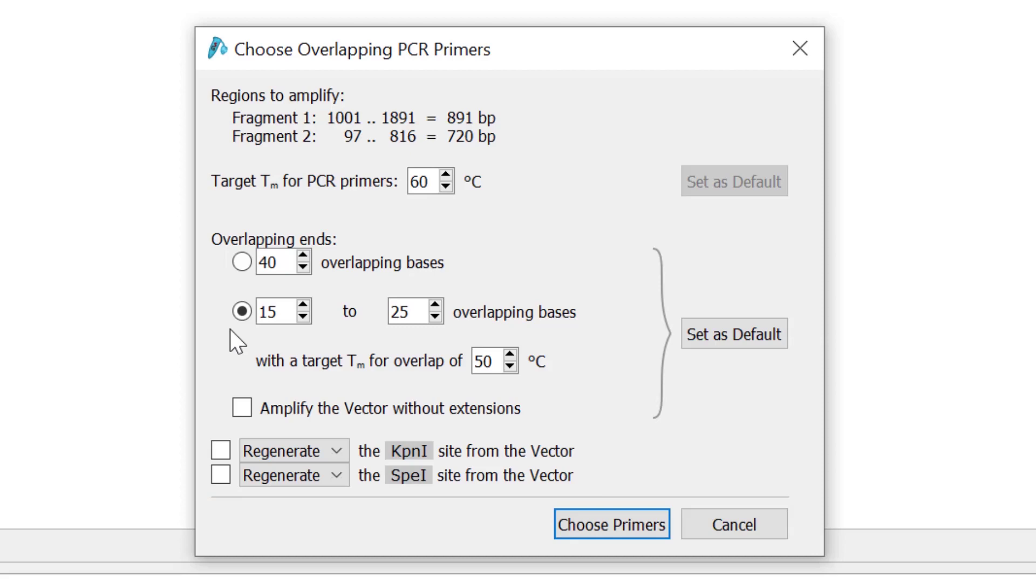
pyautogui.click(597, 526)
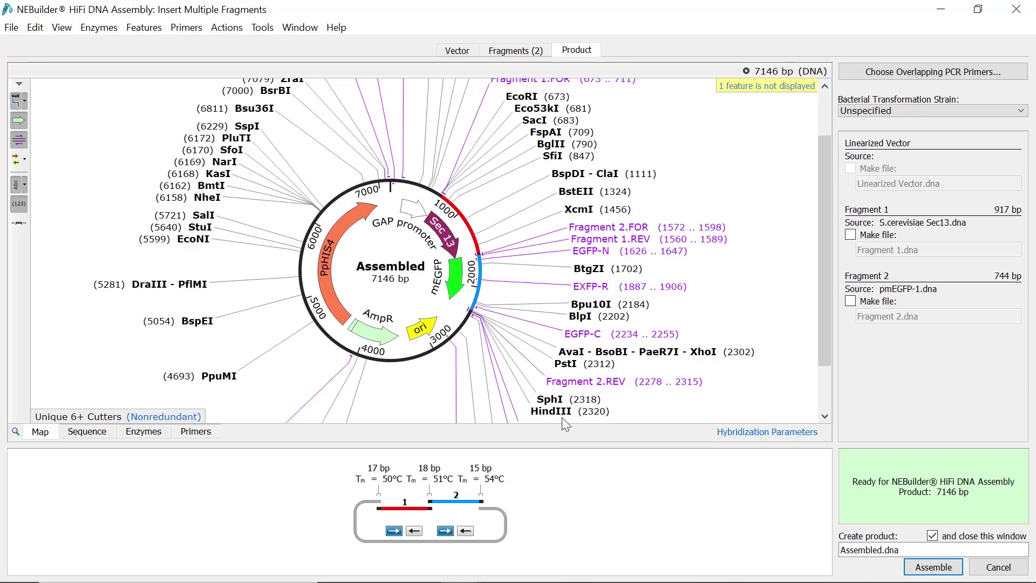
# Show the product's bases at the Sec13–mEGFP junction where Fragment 1.REV and Fragment 2.FOR overlap
pyautogui.click(479, 250)
pyautogui.click(89, 432)
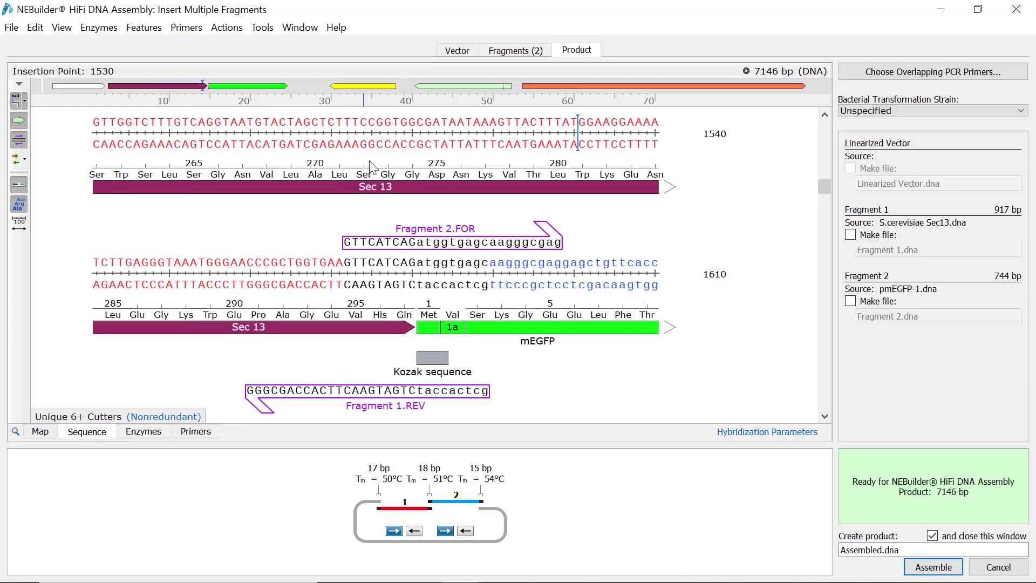
# Rename the mEGFP forward primer to 'Fragment 2.Forward'
pyautogui.click(489, 50)
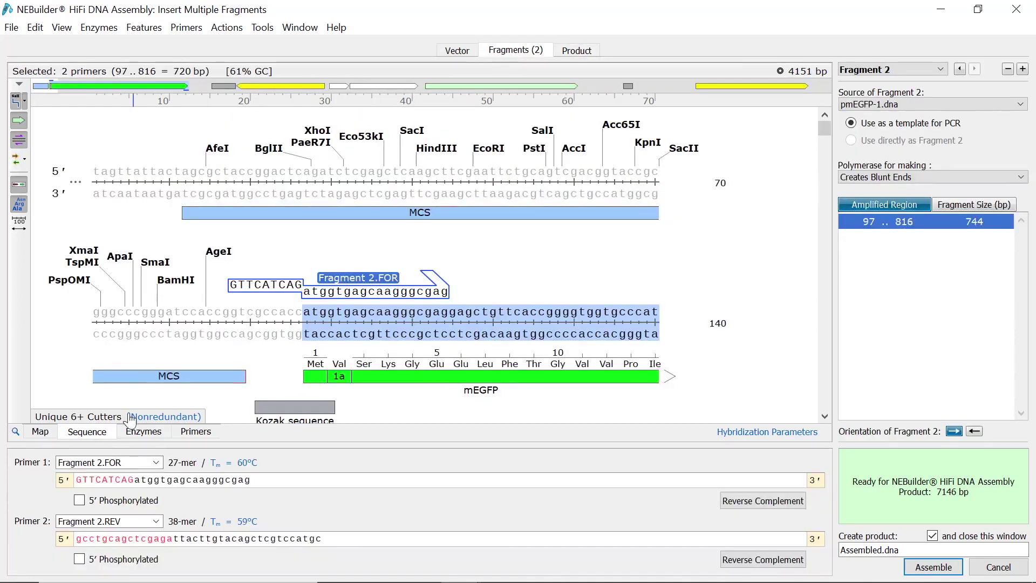
pyautogui.press('BackSpace')
pyautogui.press('BackSpace')
pyautogui.write('orward')
pyautogui.press('Return')
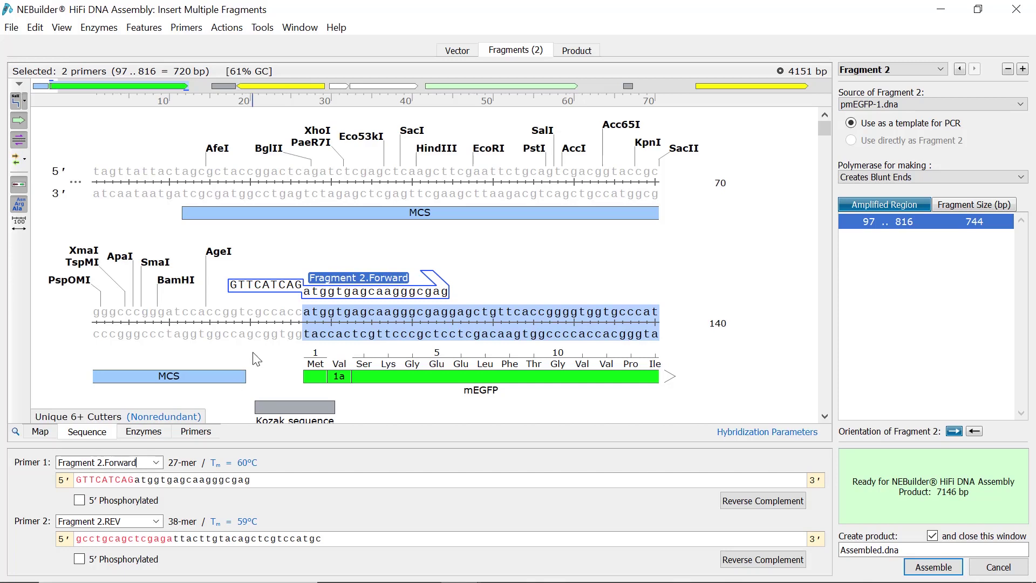
# Name the product 'pIB2_SEC13_mEGFP' and assemble the 7146 bp plasmid
pyautogui.doubleClick(849, 549)
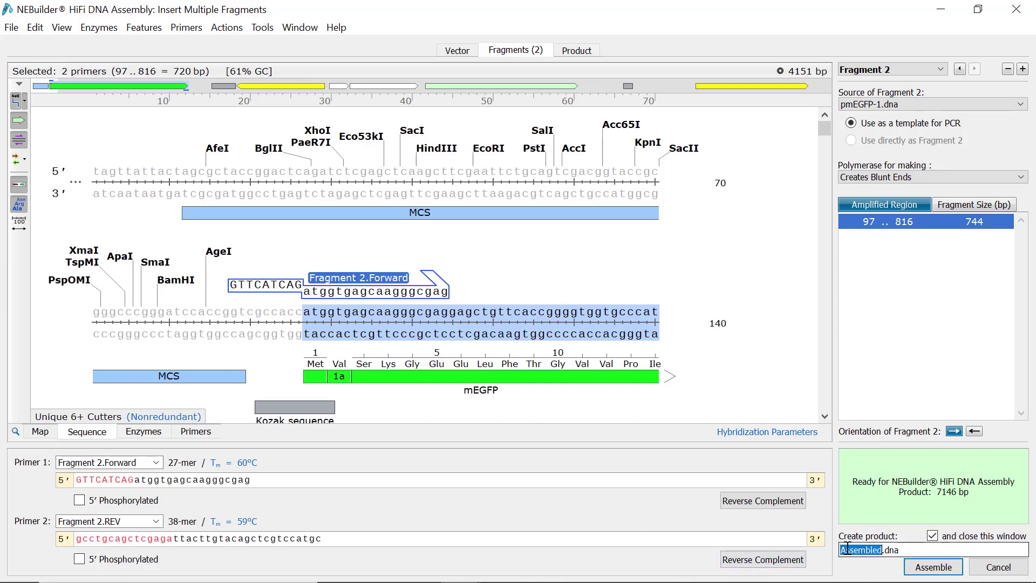
pyautogui.write('pIB2_SEC13_mEGFP')
pyautogui.click(916, 566)
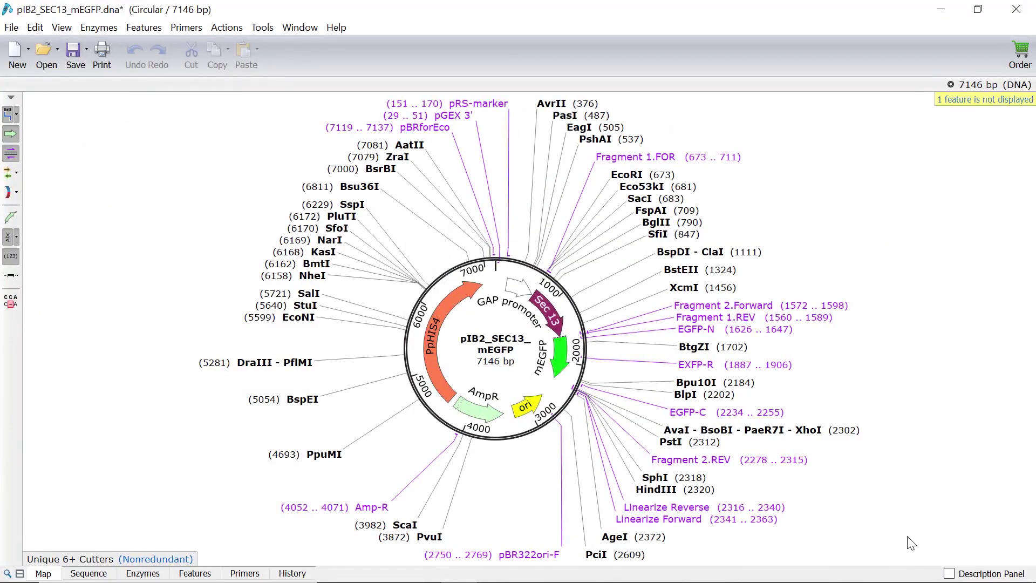
# Review the 14 primers, then view the history: KpnI–SpeI-cut pIB2 joined with 917 bp Sec13 and 744 bp mEGFP
pyautogui.click(247, 573)
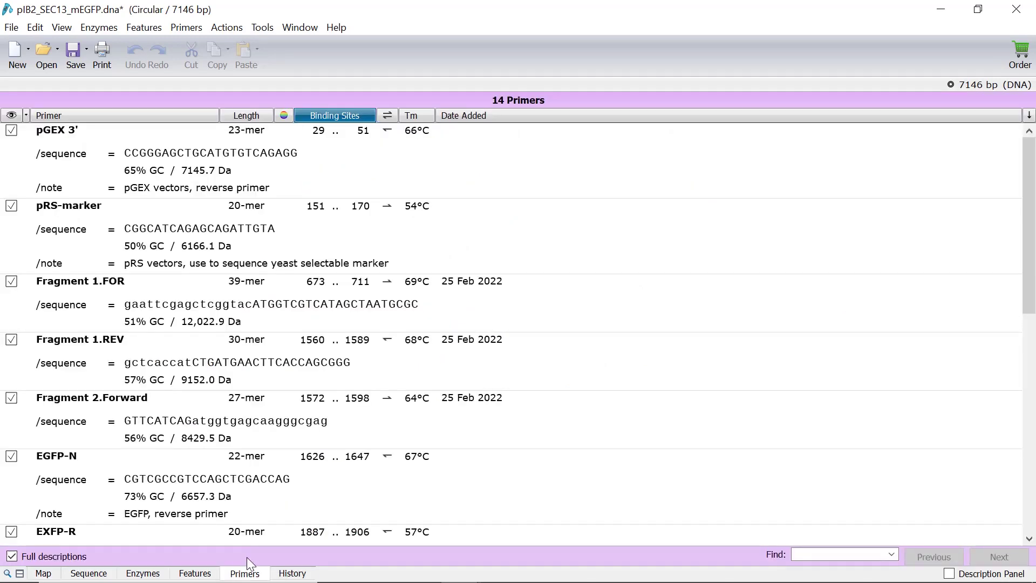
pyautogui.click(284, 574)
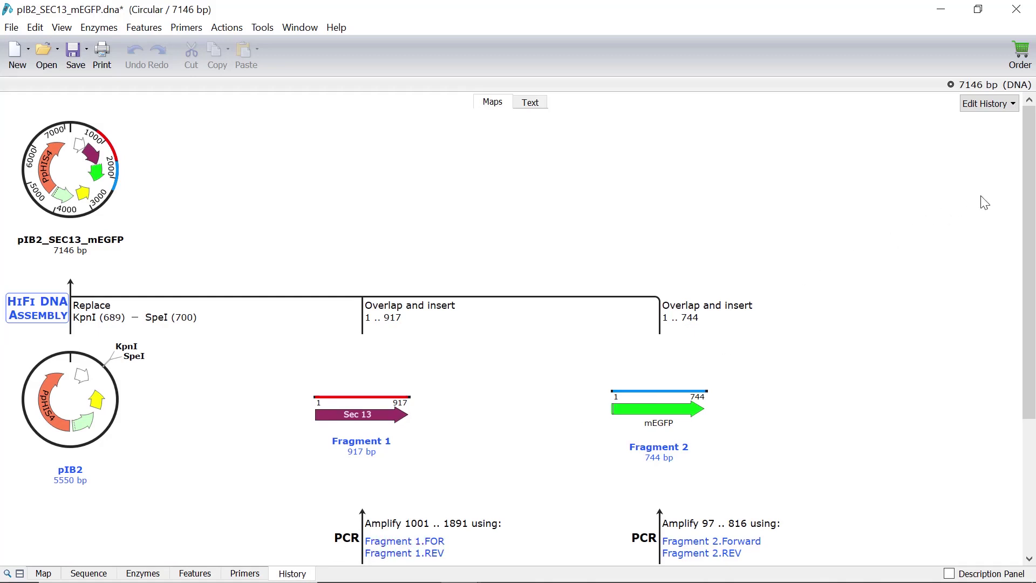